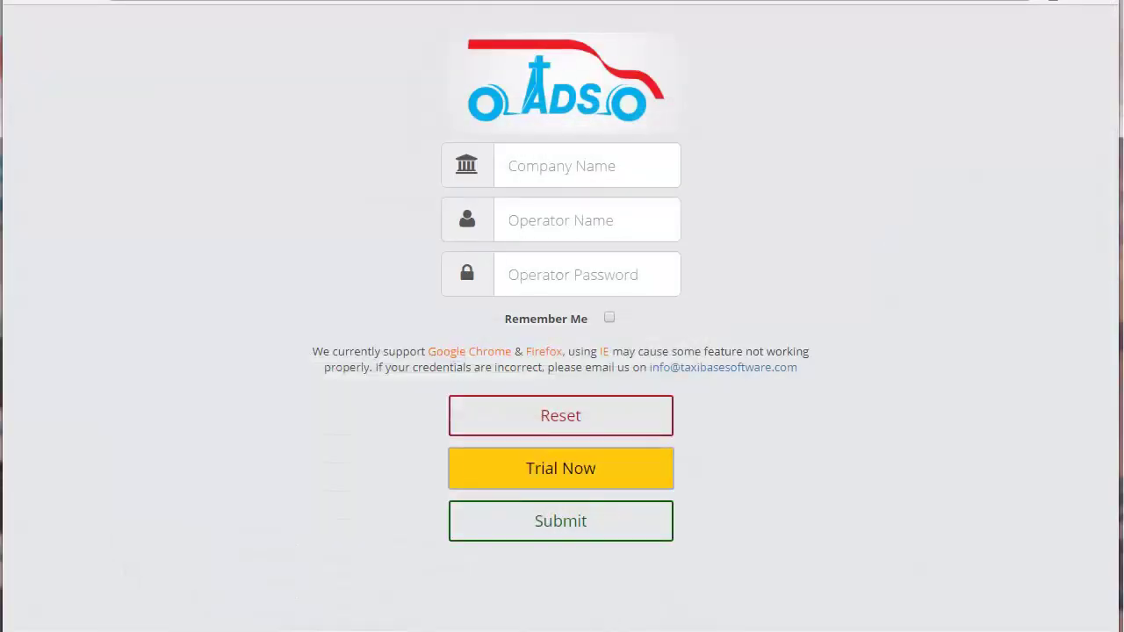
# Start the trial, proceed into the ambulance booking system and view the Setup Office options
pyautogui.click(561, 468)
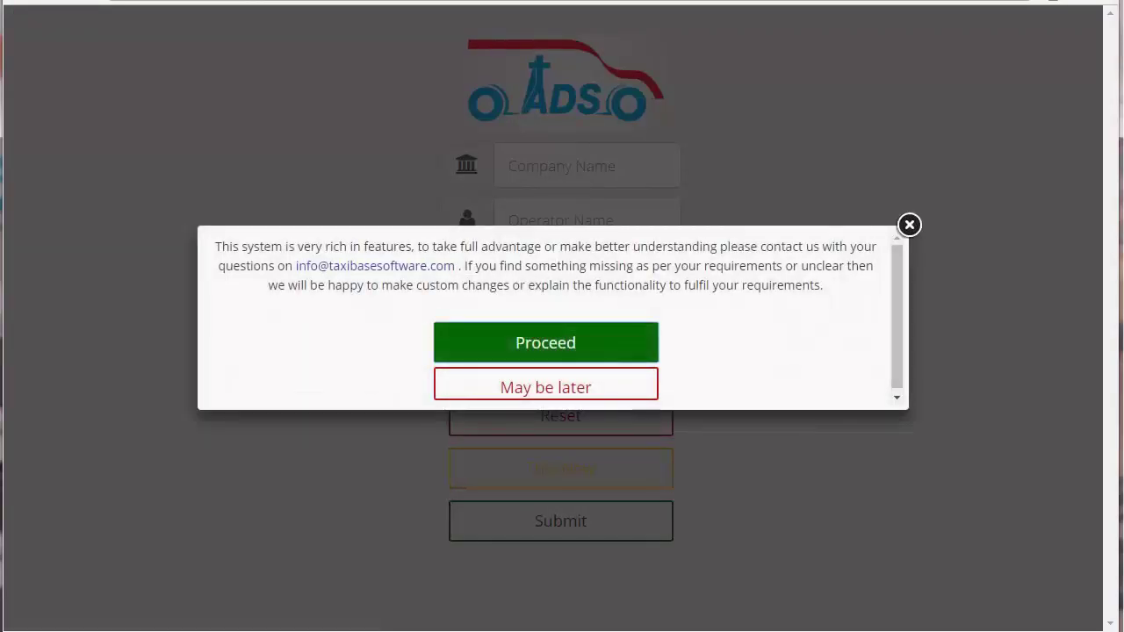
pyautogui.click(545, 343)
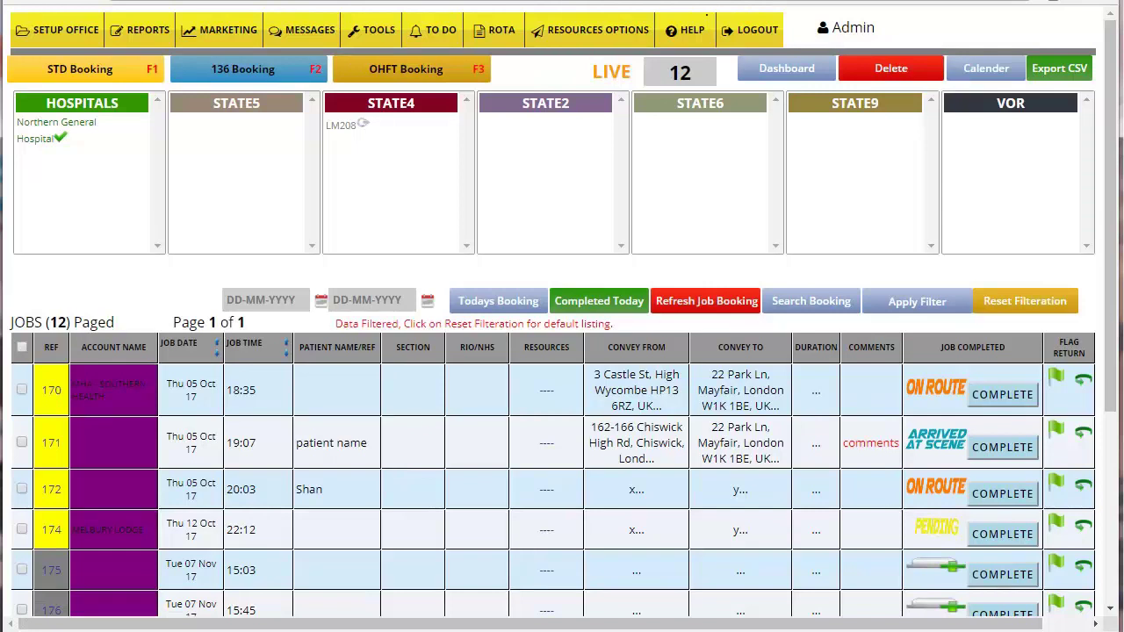
pyautogui.moveTo(57, 30)
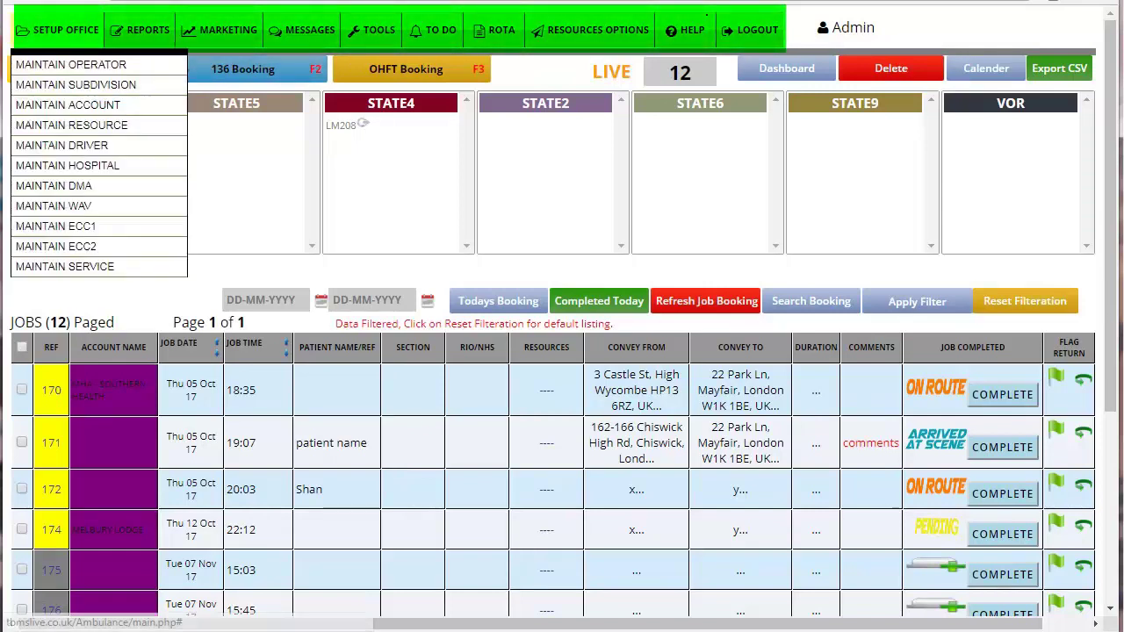
pyautogui.moveTo(299, 35)
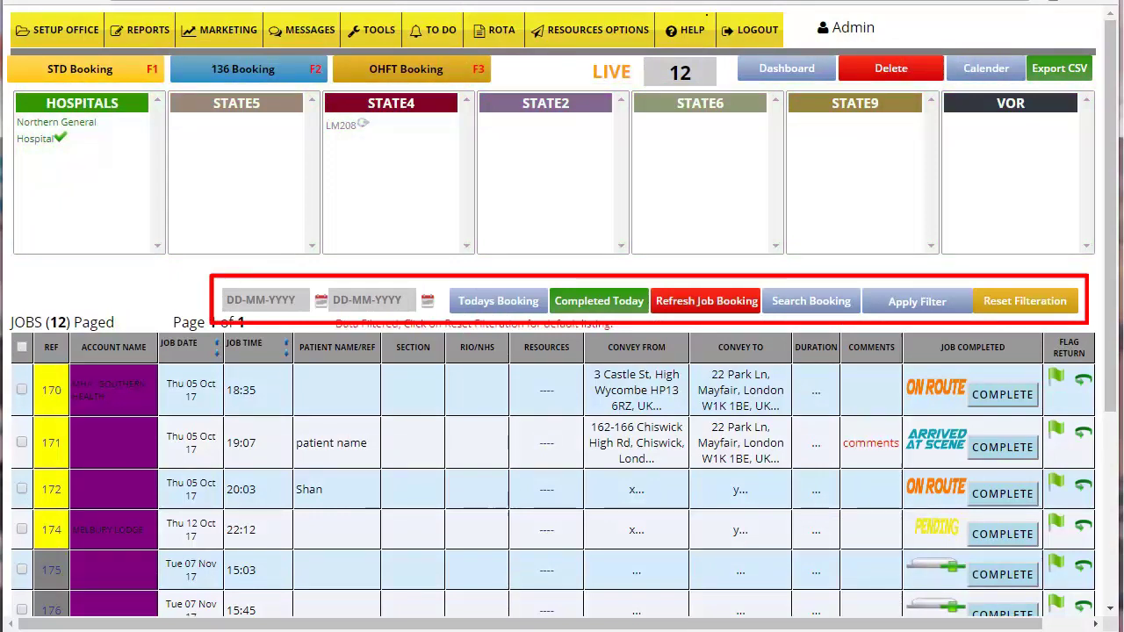
# View the available criteria for searching bookings by text, then close the search
pyautogui.click(265, 299)
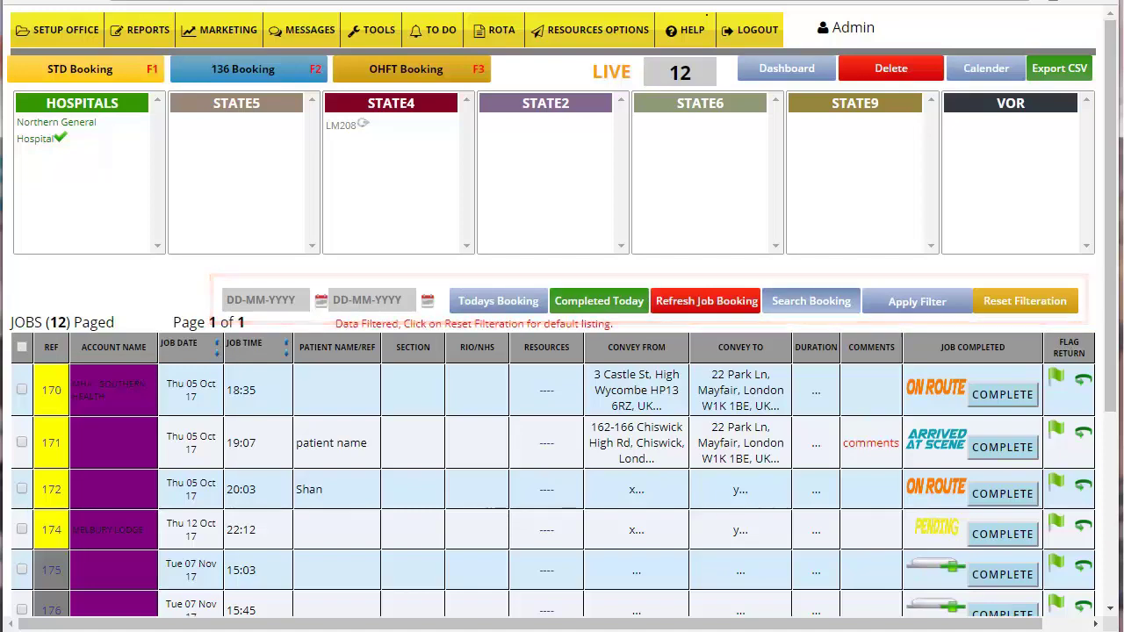
pyautogui.click(811, 301)
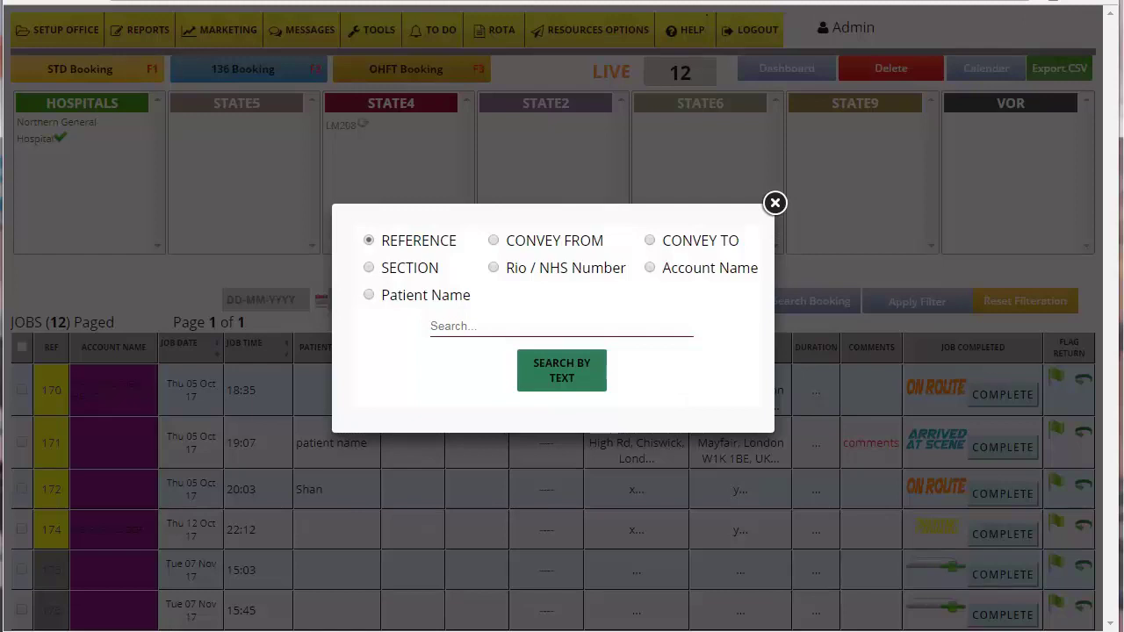
pyautogui.click(561, 326)
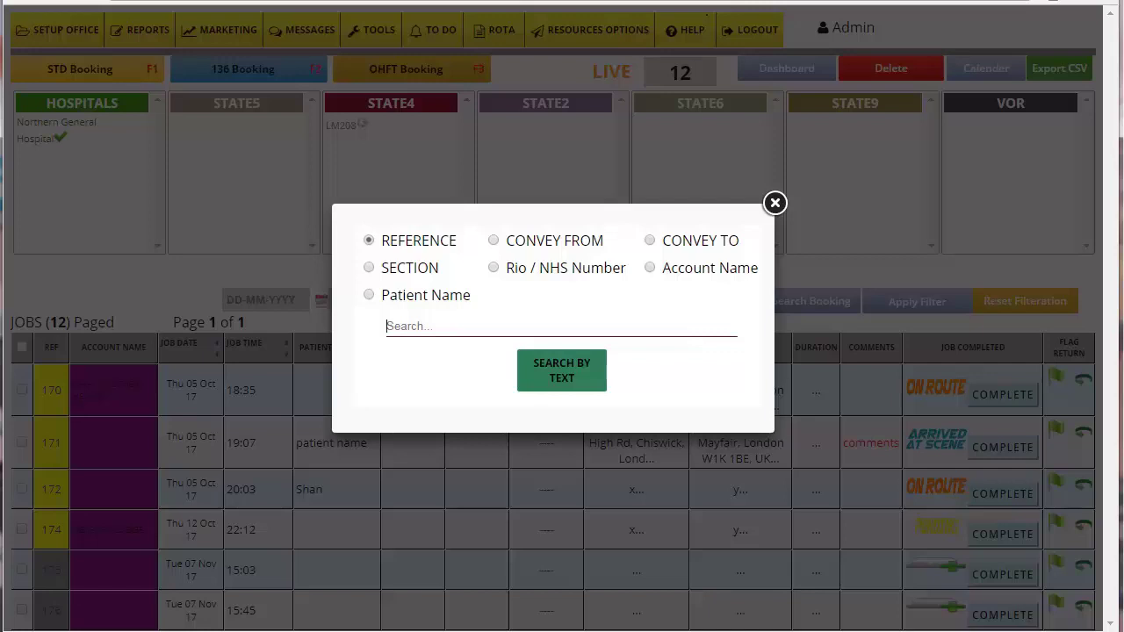
pyautogui.press('Escape')
# Examine the booking filter's status, hospital, pay type and booking type choices, then close the filter without changes
pyautogui.click(916, 302)
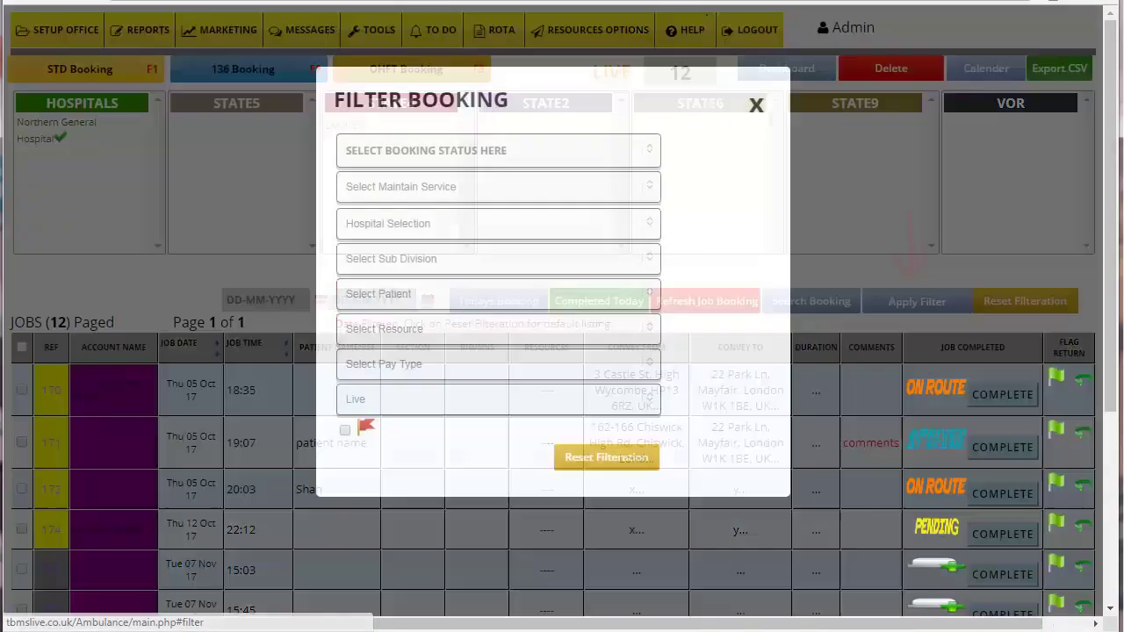
pyautogui.click(497, 150)
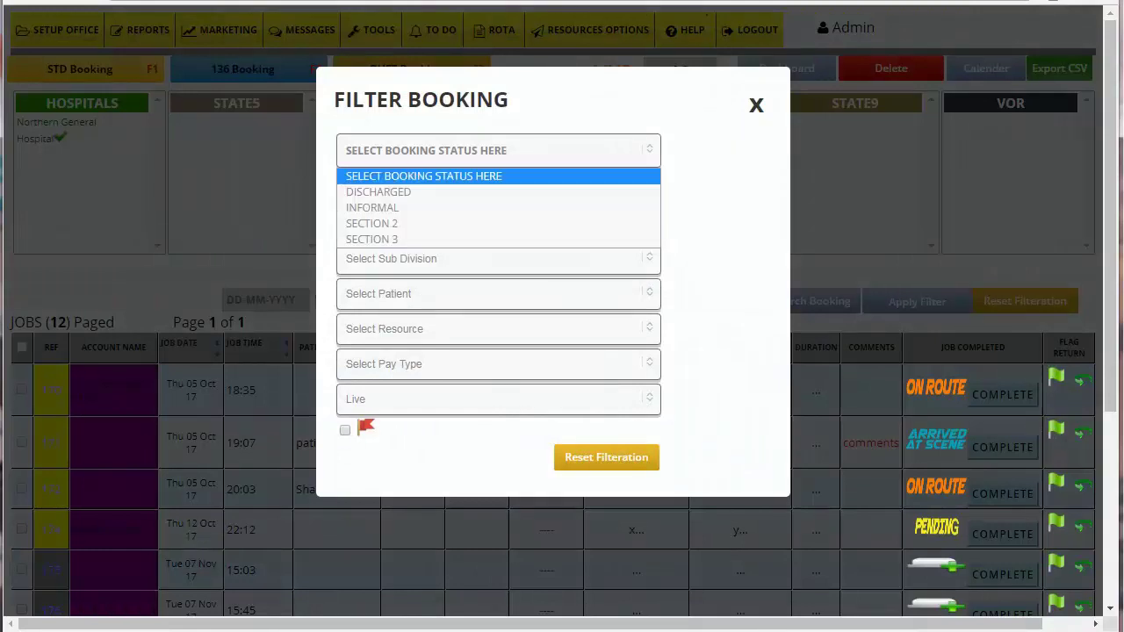
pyautogui.press('Escape')
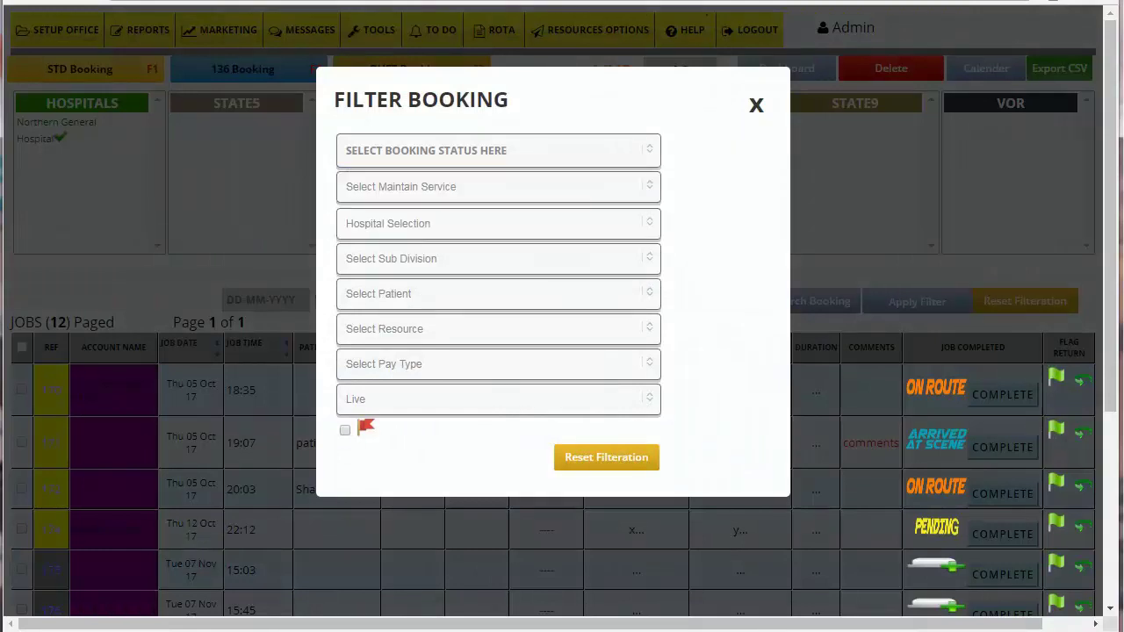
pyautogui.click(498, 223)
pyautogui.click(497, 223)
pyautogui.click(372, 376)
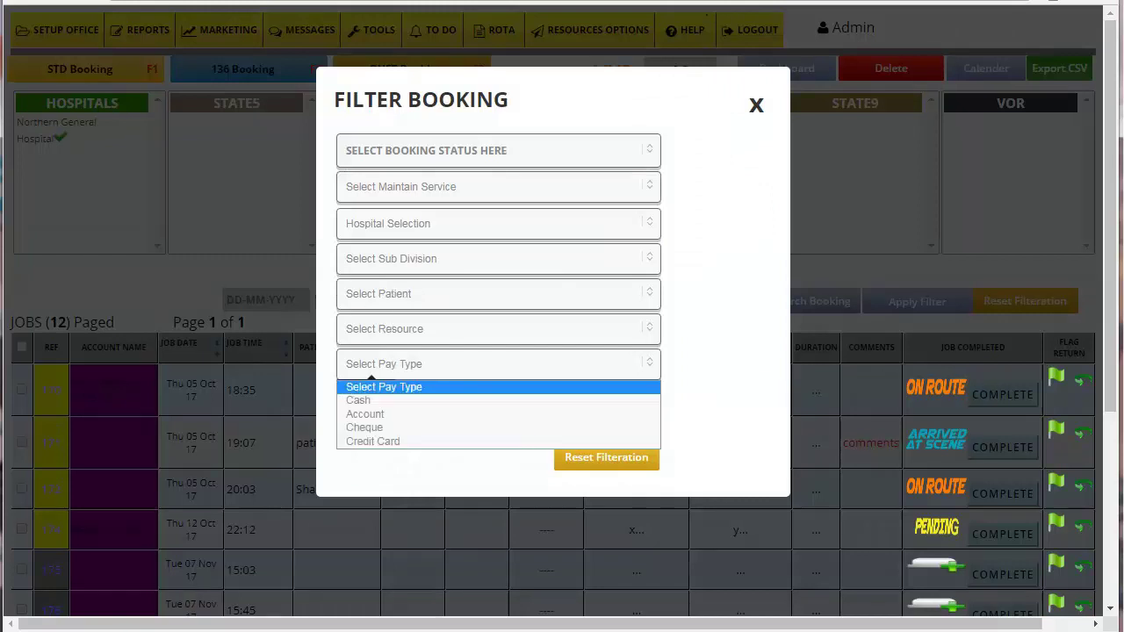
pyautogui.click(371, 364)
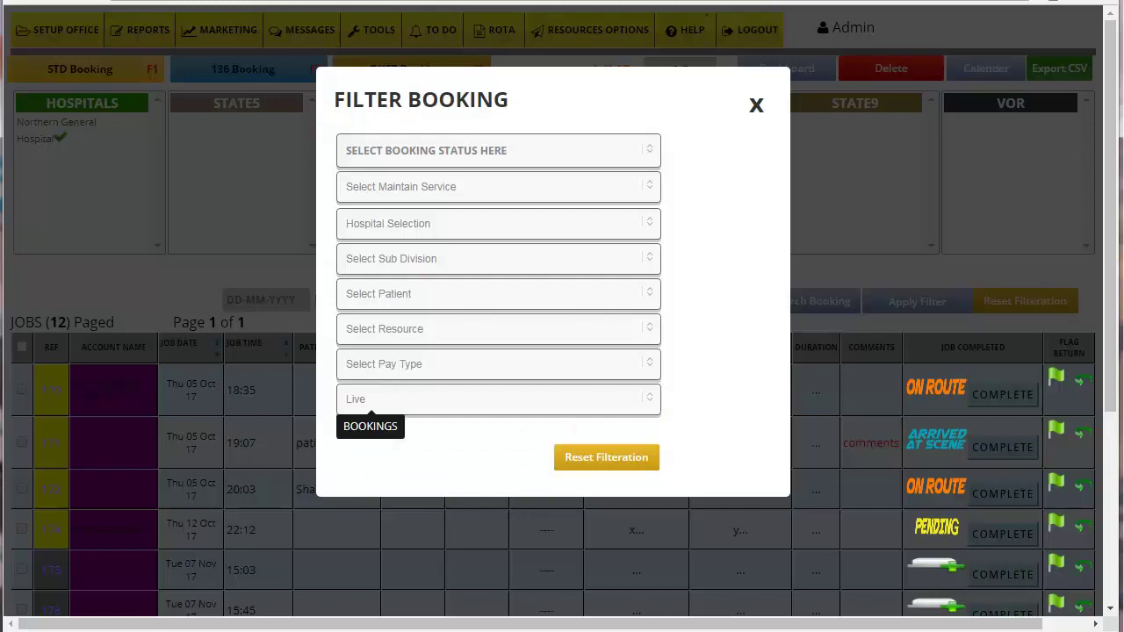
pyautogui.click(371, 400)
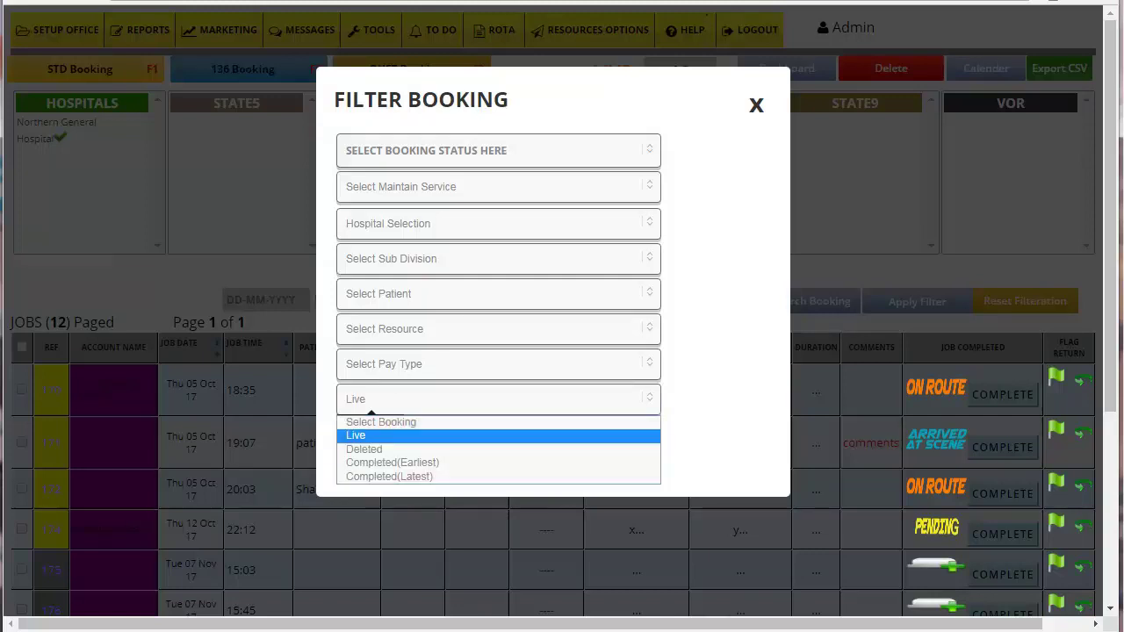
pyautogui.click(371, 400)
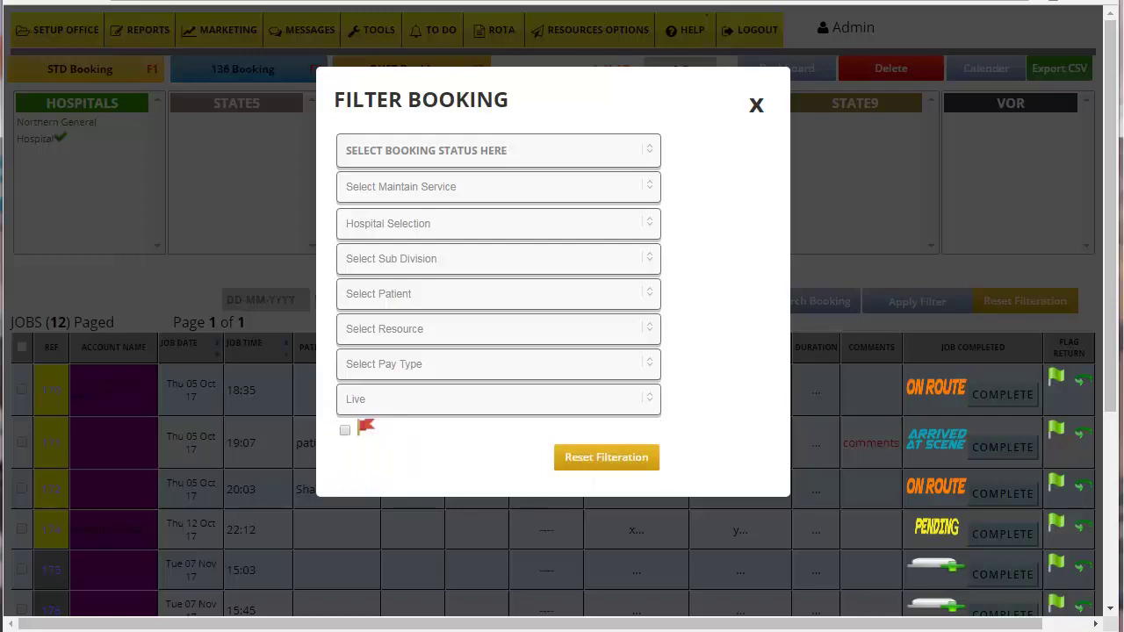
pyautogui.click(756, 105)
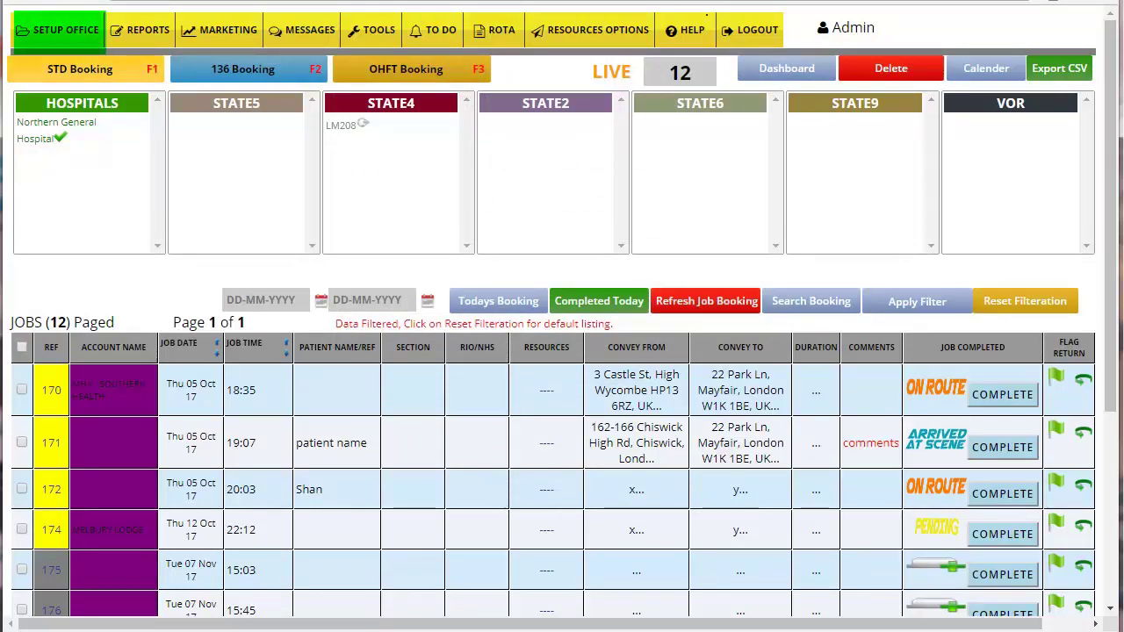
# Open the resource maintenance records and start adding a new resource
pyautogui.moveTo(59, 30)
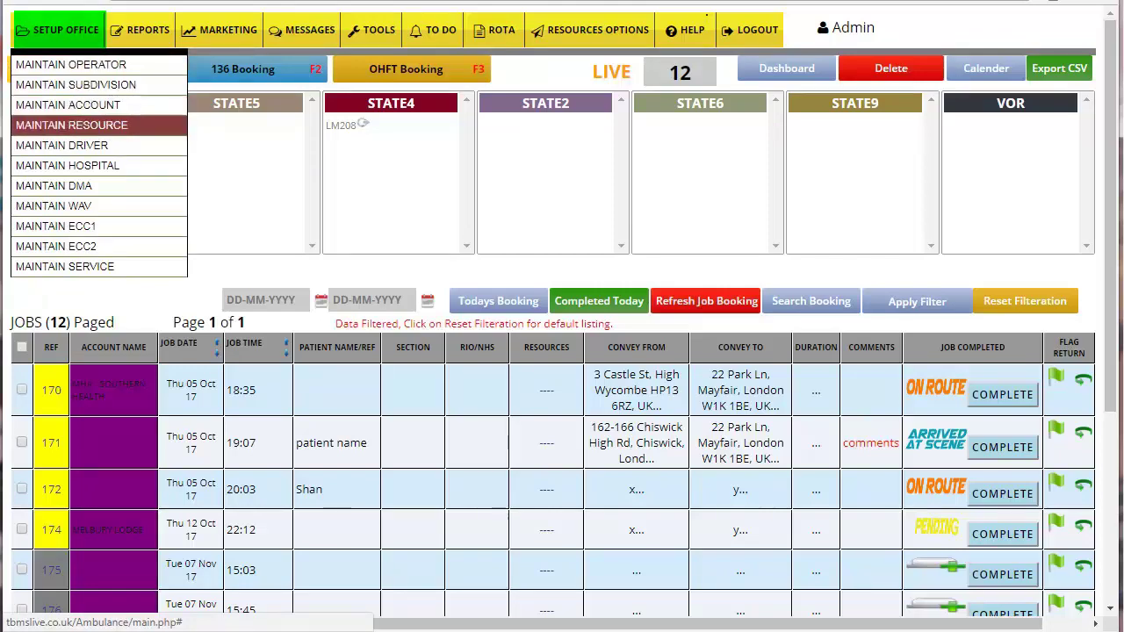
pyautogui.click(70, 125)
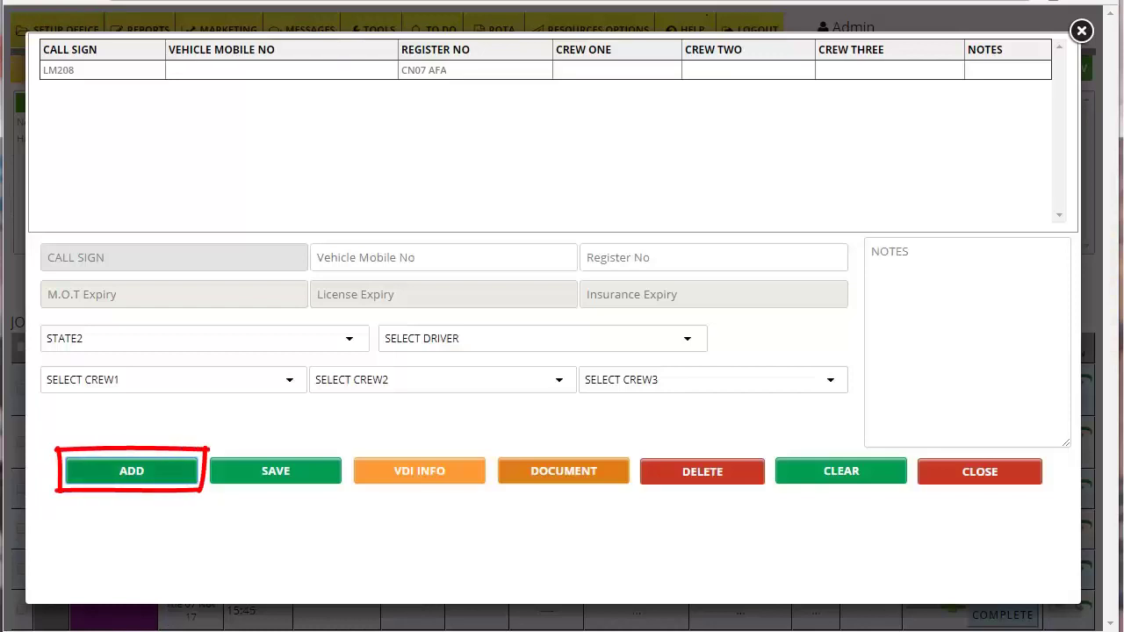
pyautogui.click(132, 471)
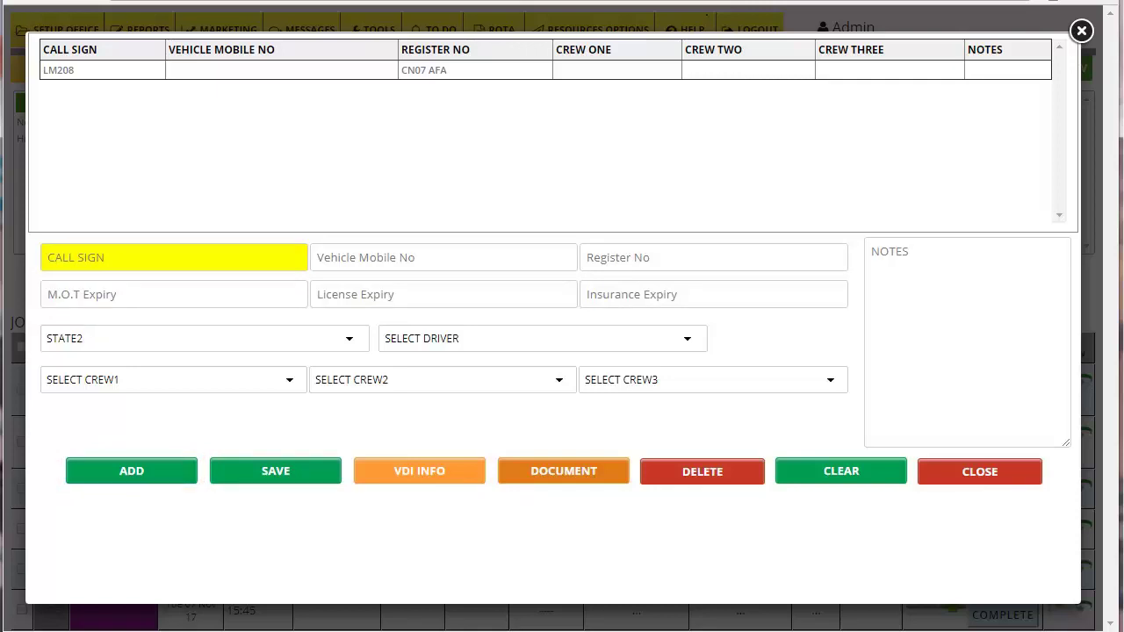
# Review the state, driver and first crew choices for the new resource without selecting any
pyautogui.click(204, 338)
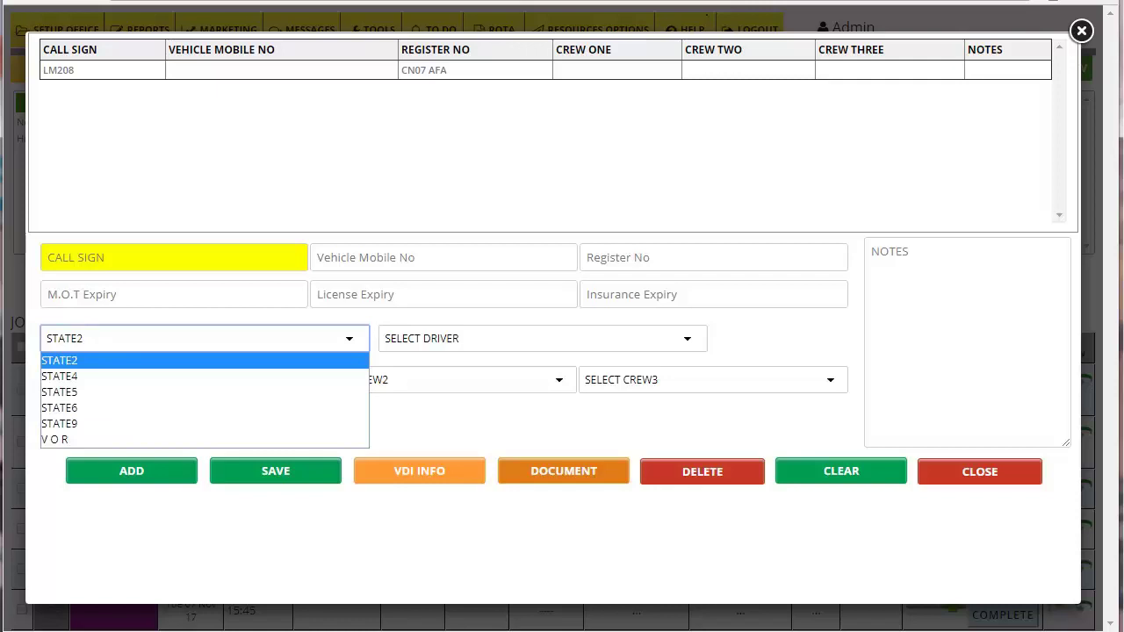
pyautogui.press('Escape')
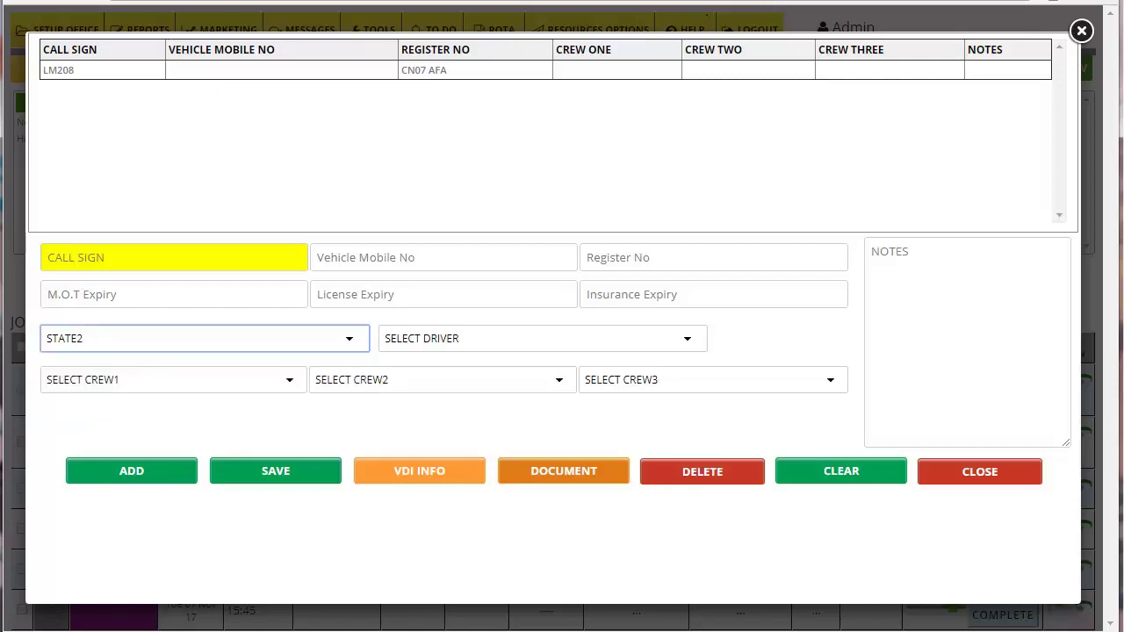
pyautogui.click(541, 338)
pyautogui.press('Escape')
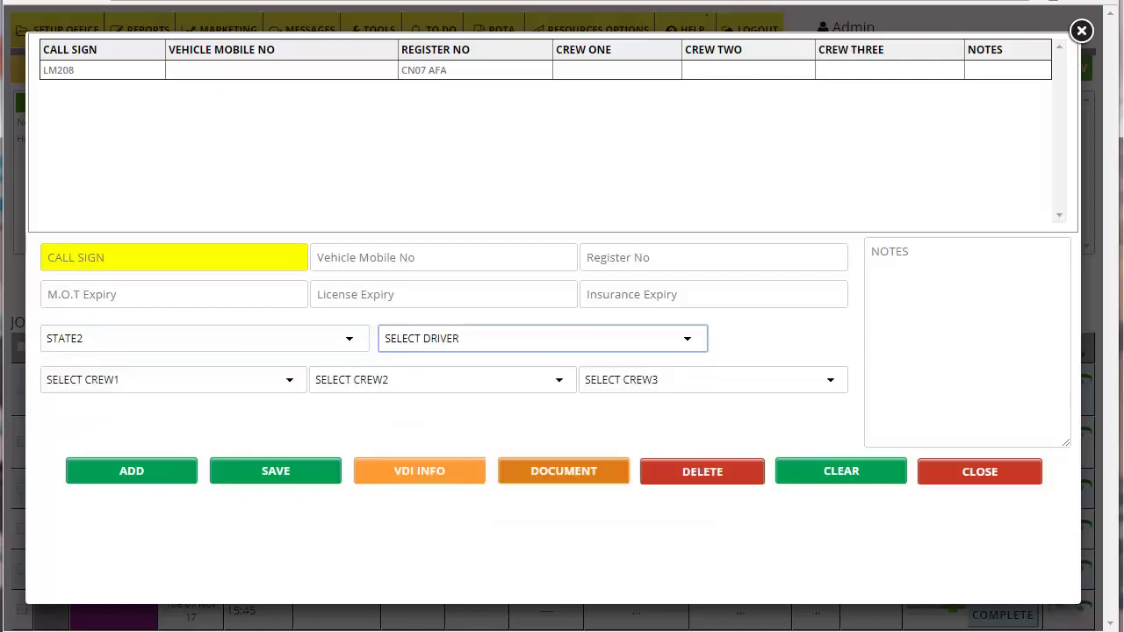
pyautogui.click(173, 380)
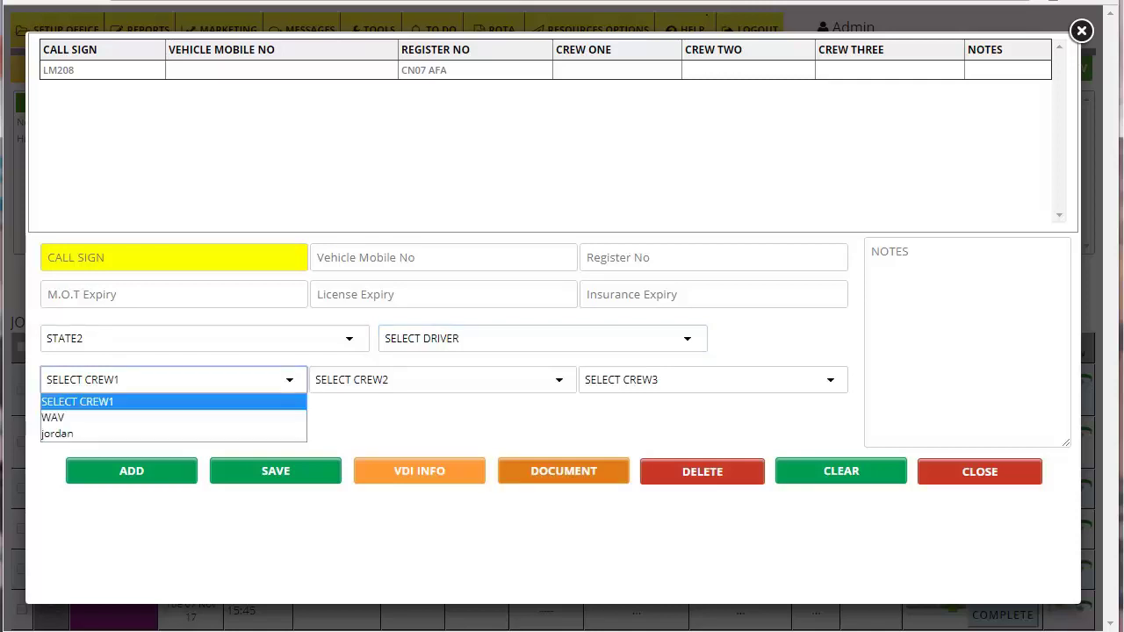
pyautogui.press('Escape')
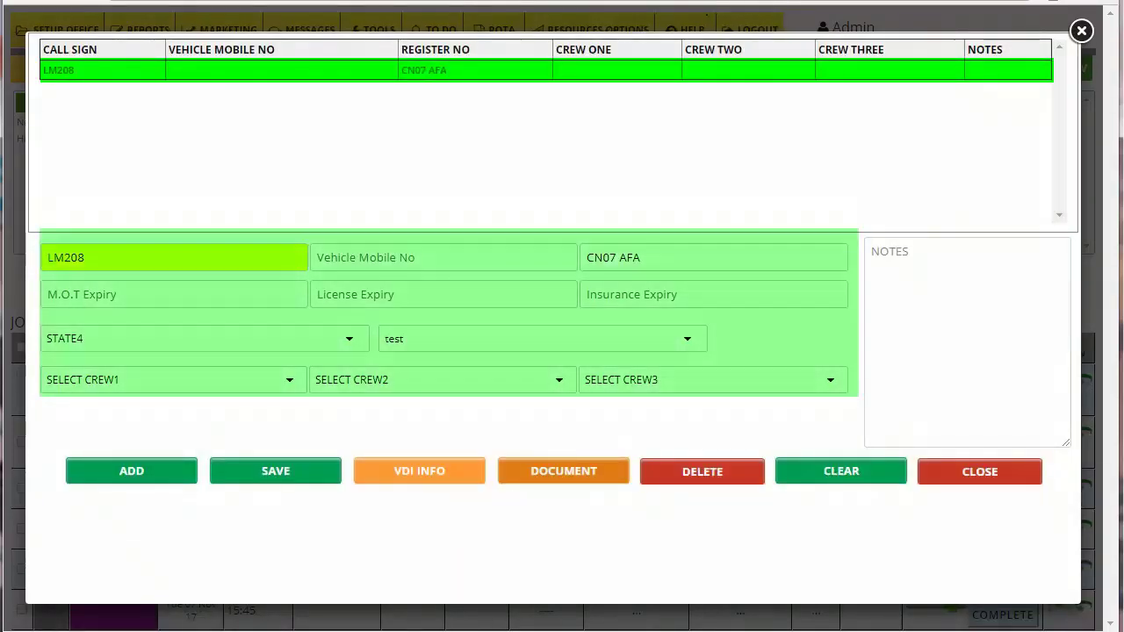
# Open the M.O.T. expiry date of resource LM208, save the record without a date and close resource maintenance
pyautogui.click(72, 294)
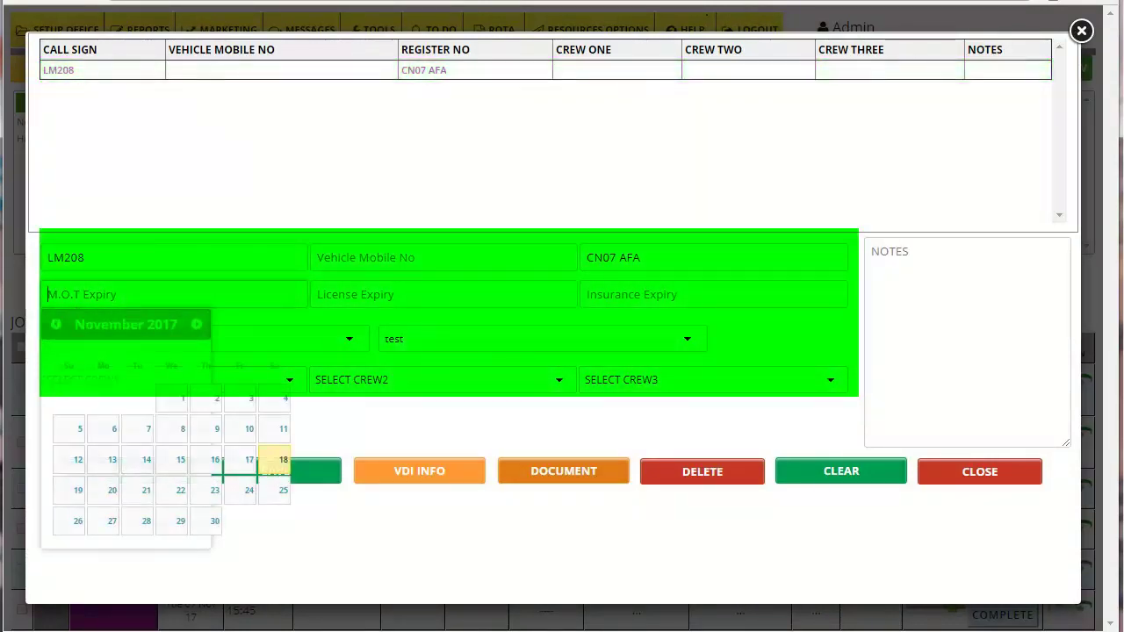
pyautogui.click(275, 471)
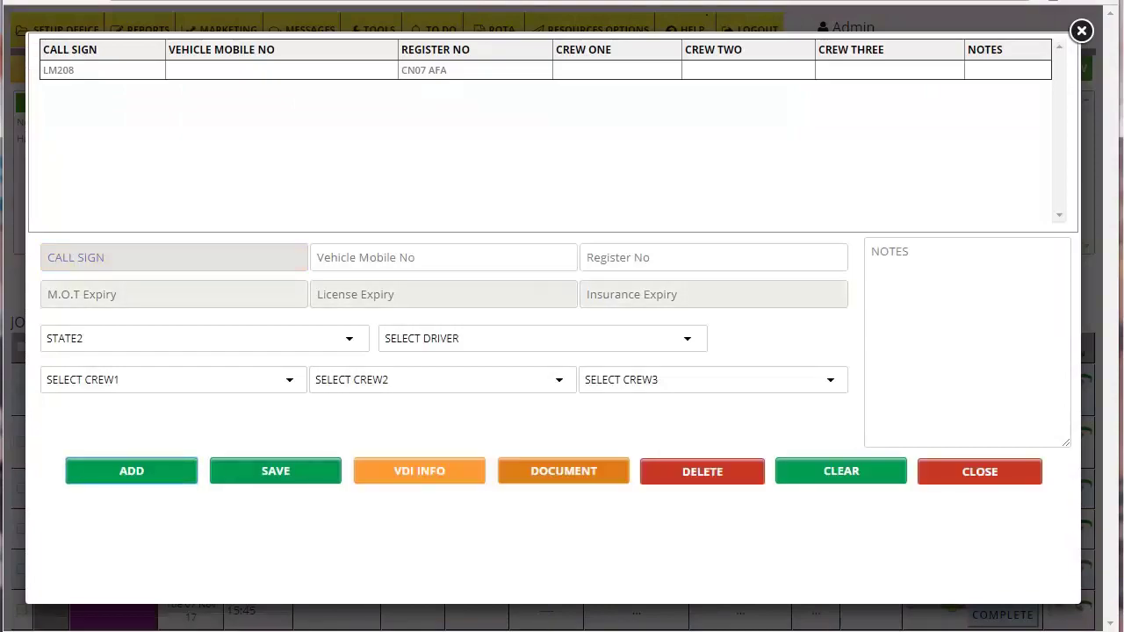
pyautogui.click(1081, 31)
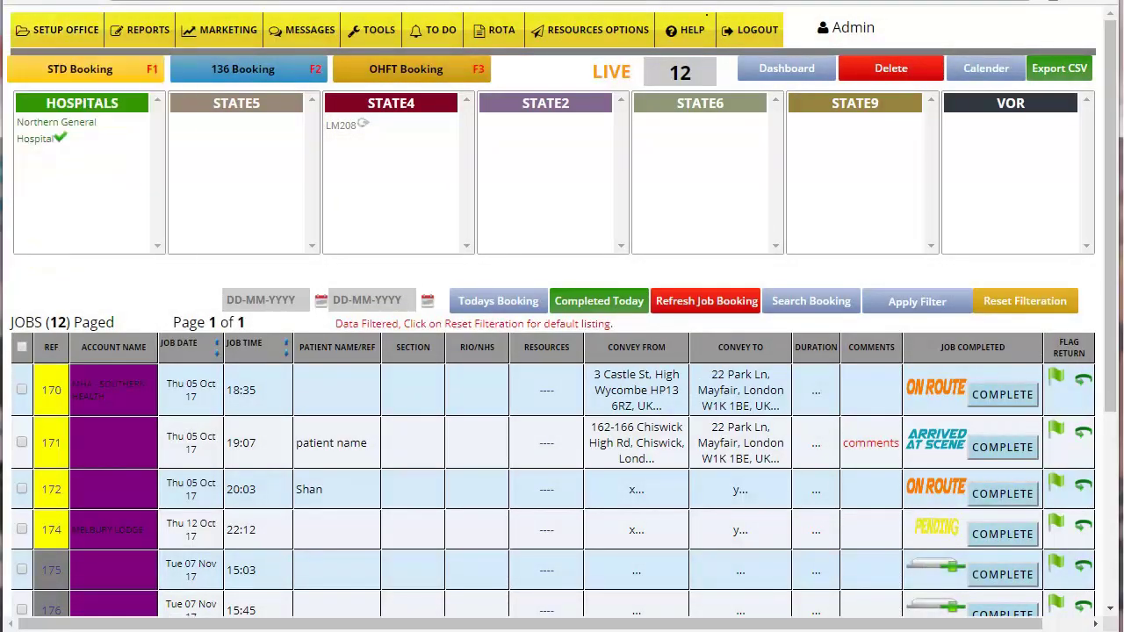
# Open the list of customer accounts and start a new account
pyautogui.moveTo(61, 30)
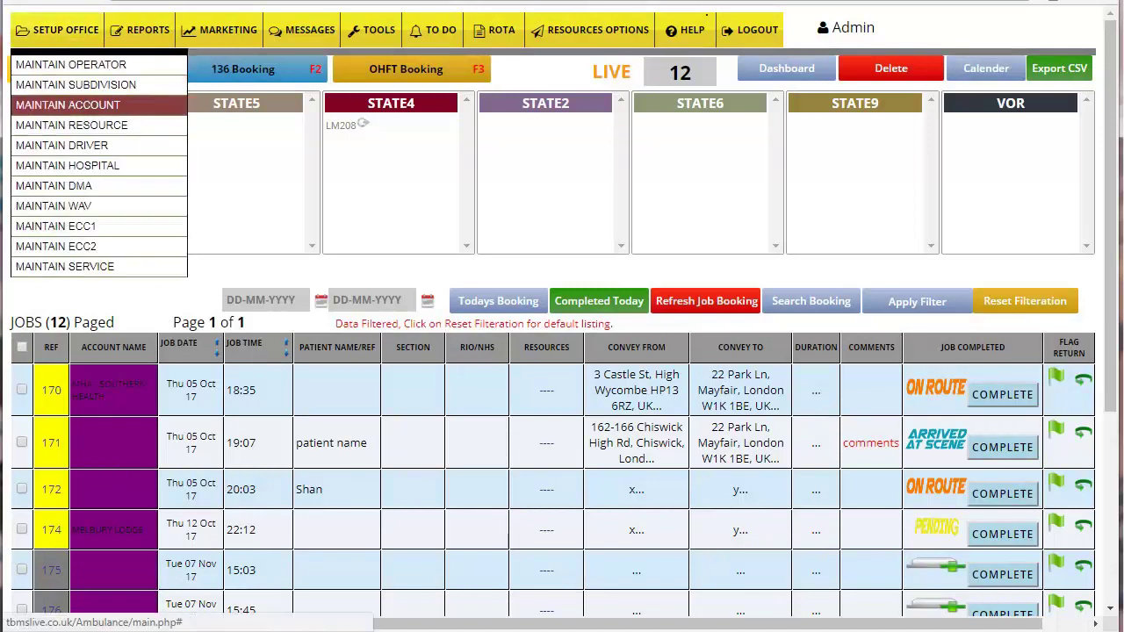
pyautogui.click(67, 104)
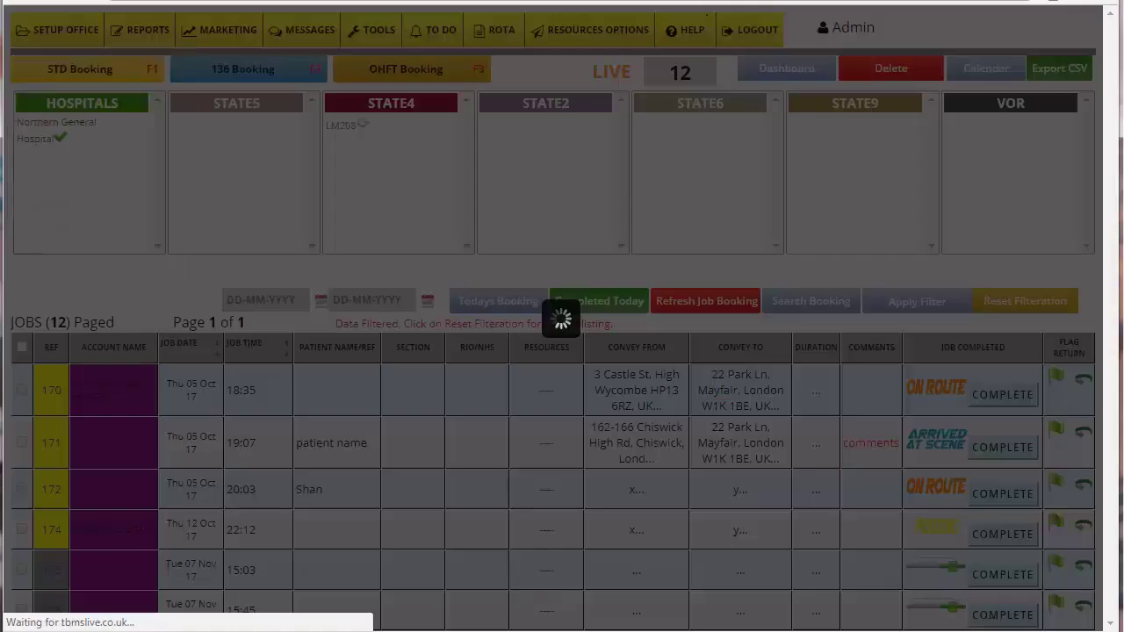
pyautogui.scroll(-1, 545, 310)
pyautogui.scroll(2, 545, 325)
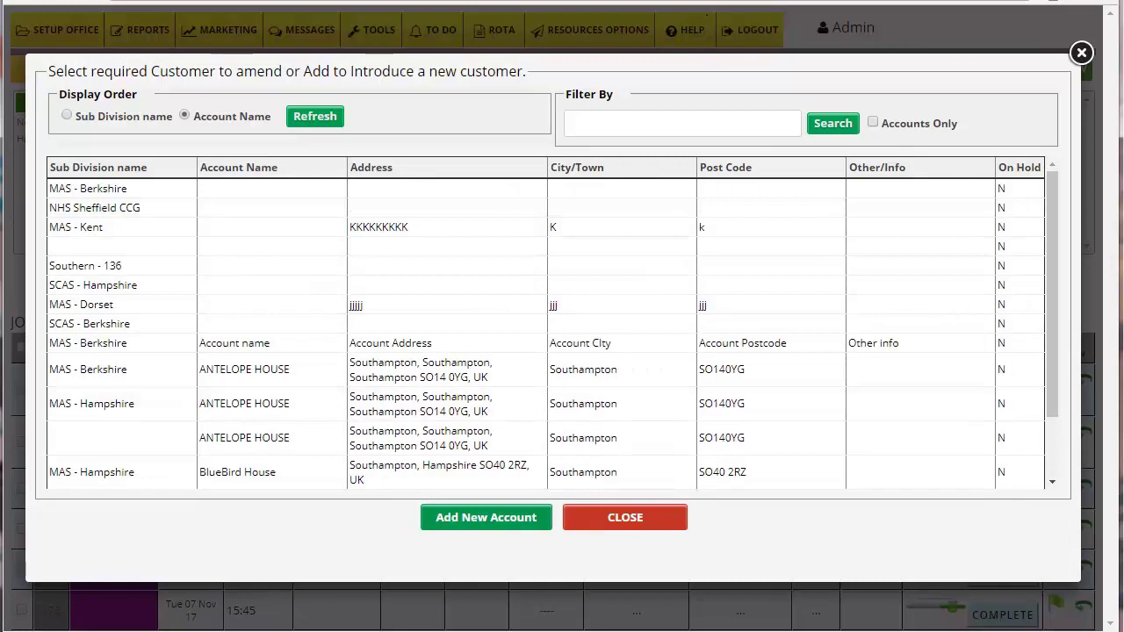
pyautogui.click(486, 518)
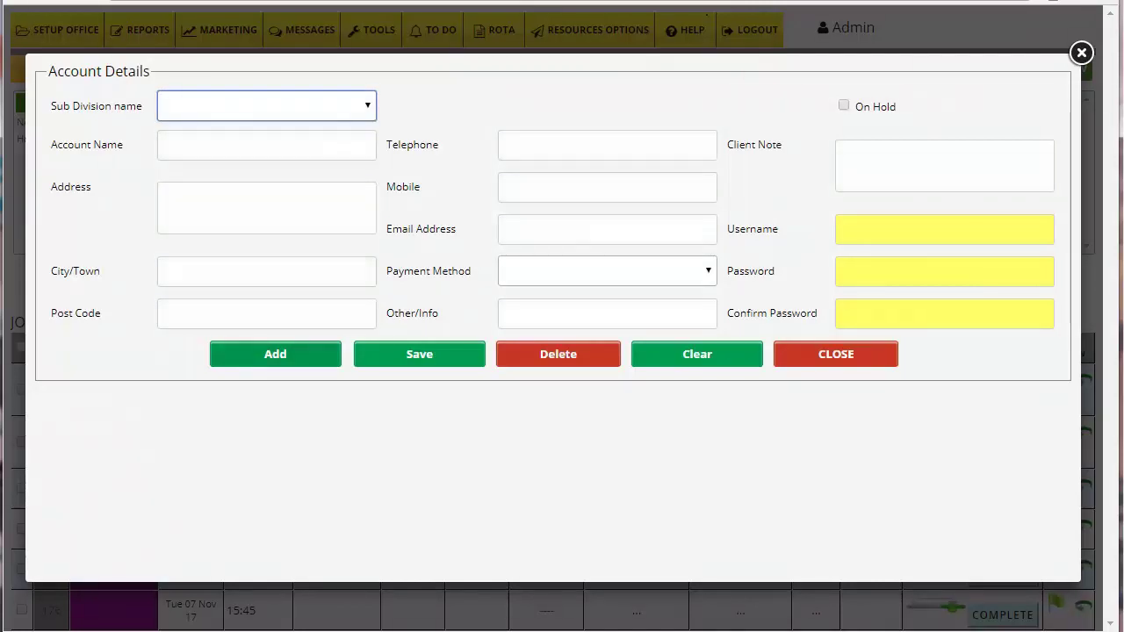
# Review the new account's sub division and payment method choices and Other/Info field, then leave the form unsaved
pyautogui.hotkey('alt', 'Down')
pyautogui.press('Escape')
pyautogui.click(607, 270)
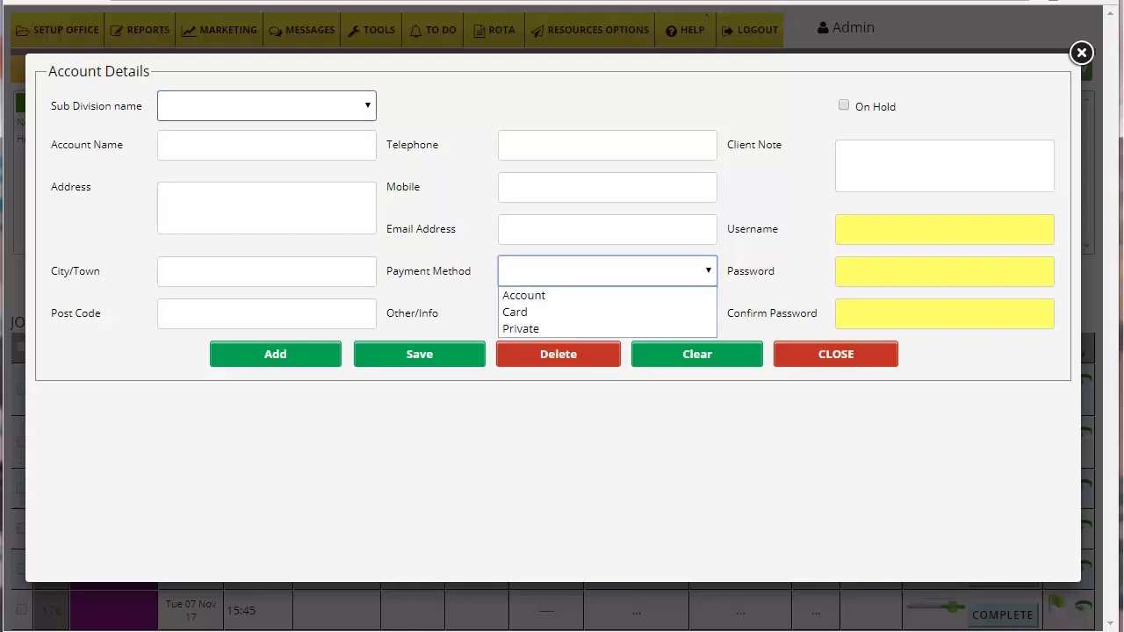
pyautogui.press('Escape')
pyautogui.click(607, 314)
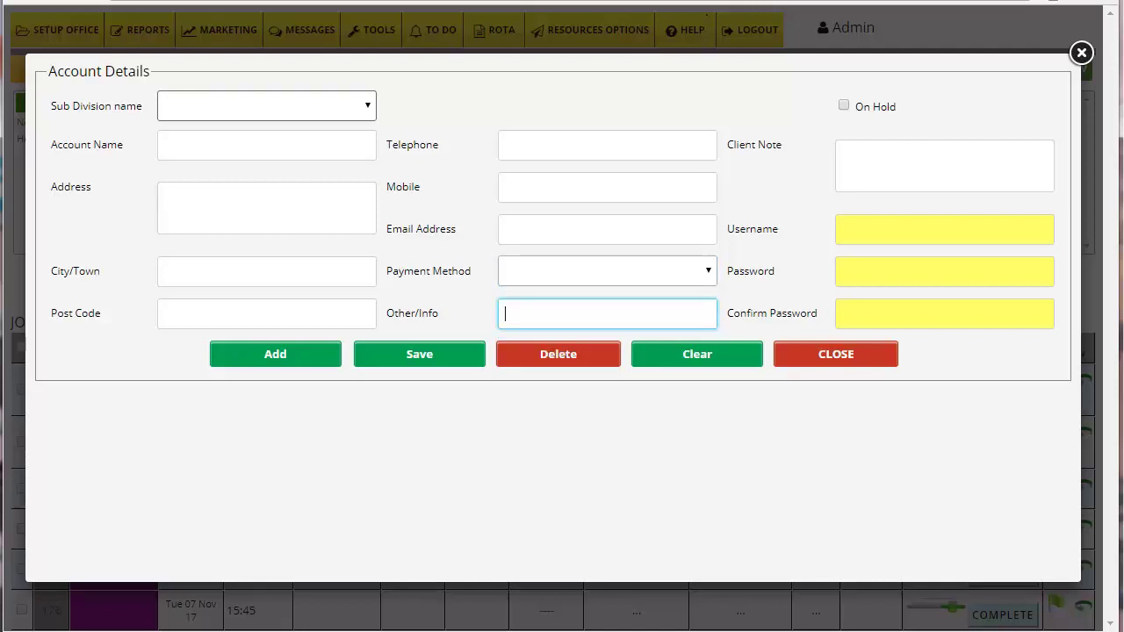
pyautogui.press('Escape')
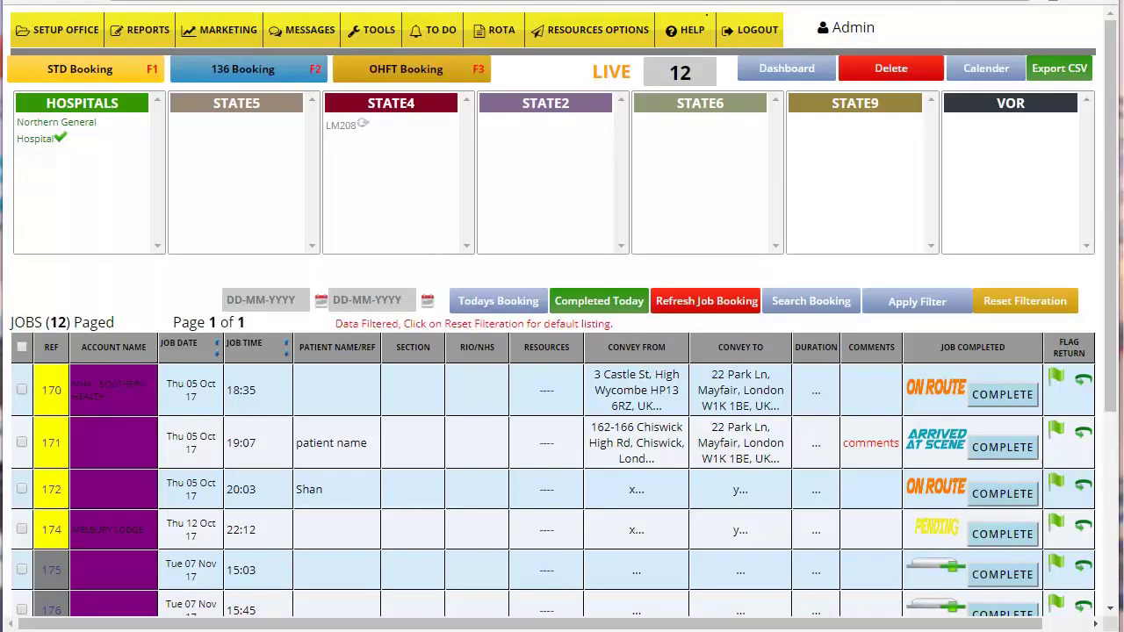
# Start a new standard booking and reset its customer group to Select Customer Group
pyautogui.press('F1')
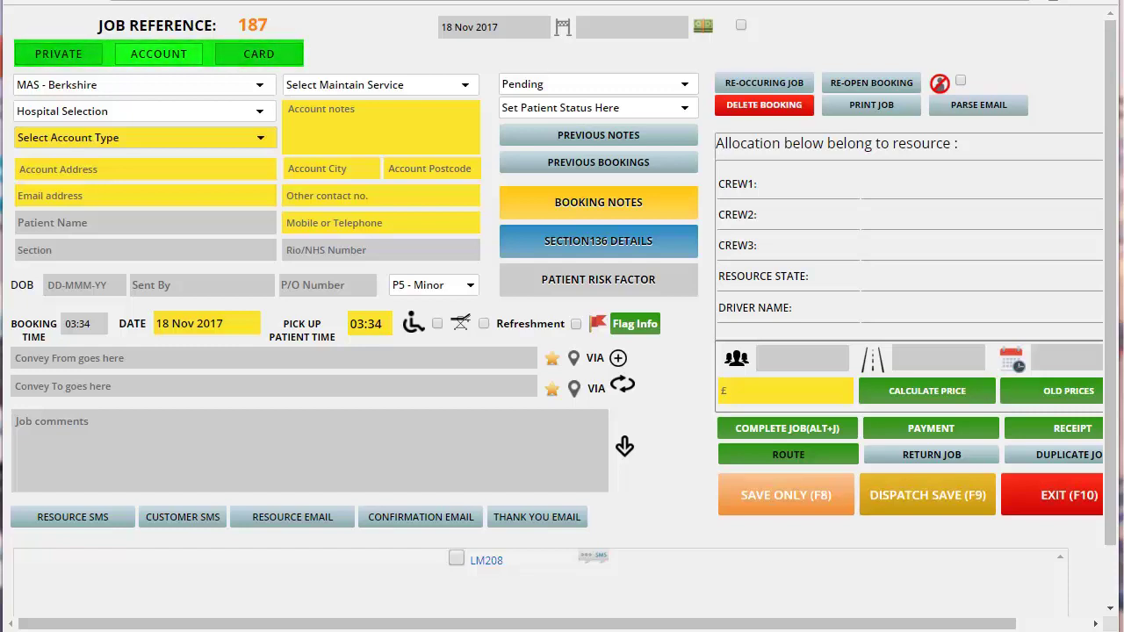
pyautogui.hotkey('alt', 'Down')
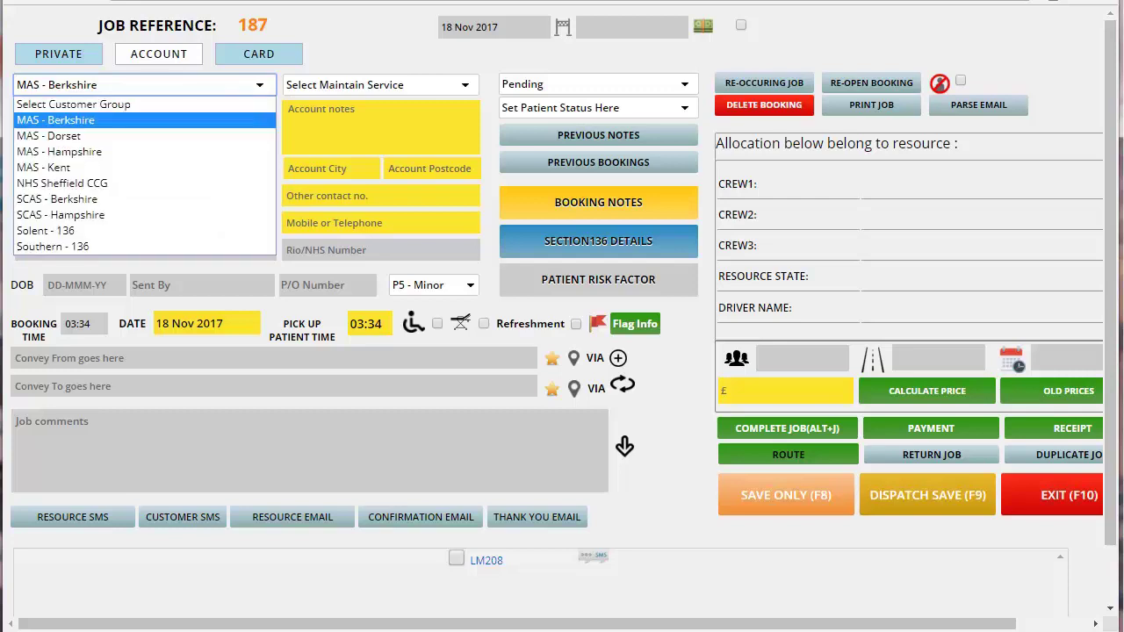
pyautogui.press('Up')
pyautogui.press('Return')
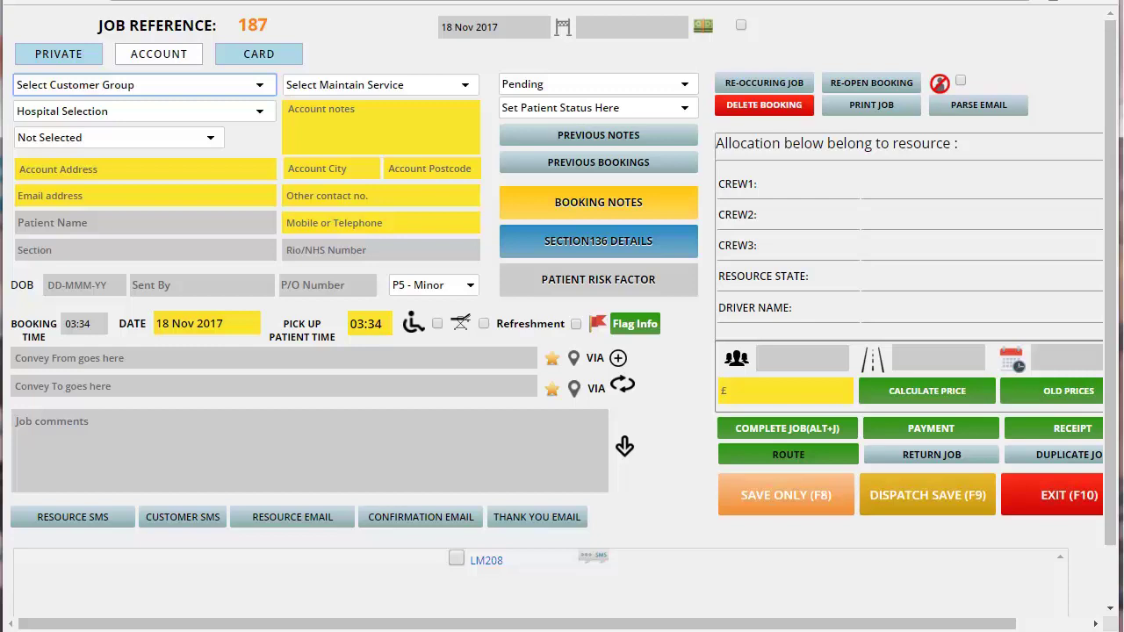
# View the patient's date of birth calendar, reset the risk level to Select Risk Level and review its choices
pyautogui.click(434, 284)
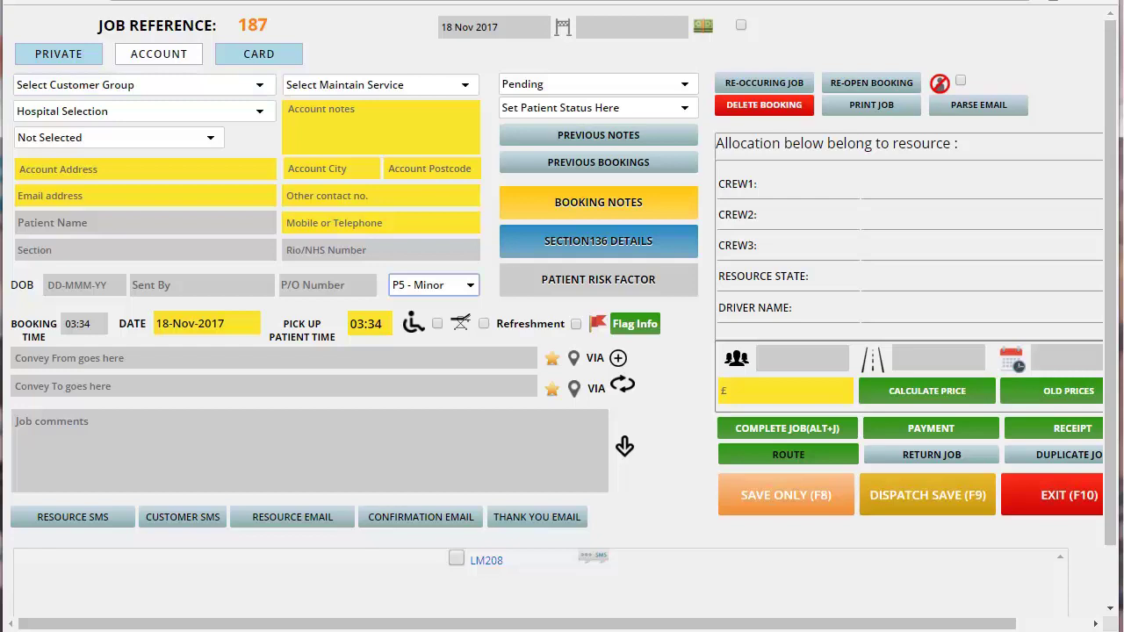
pyautogui.click(84, 284)
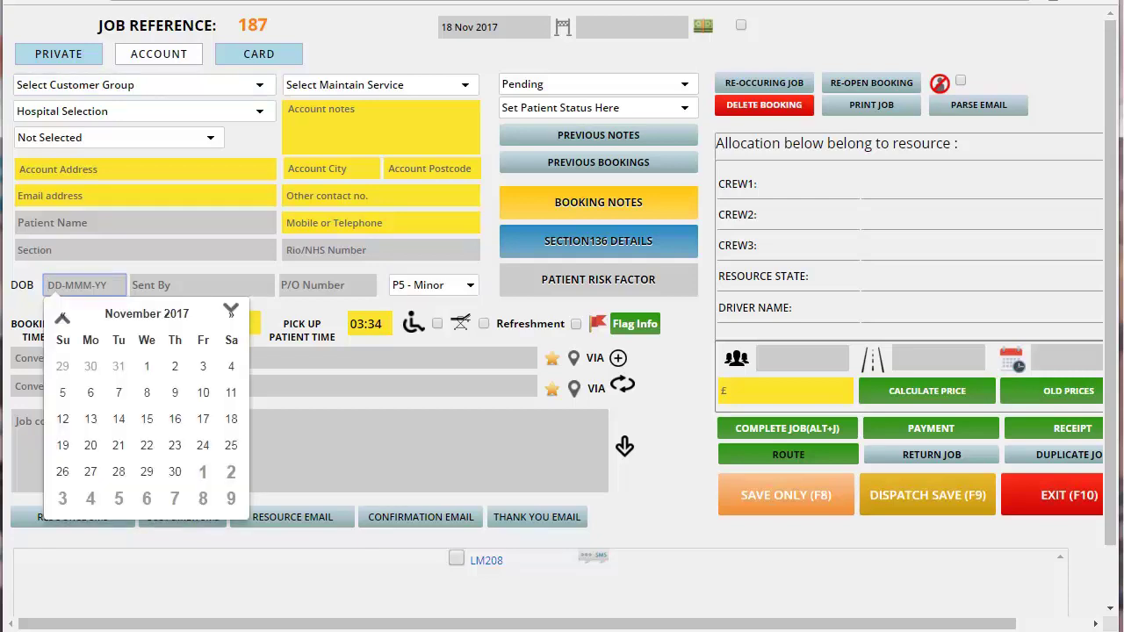
pyautogui.click(434, 284)
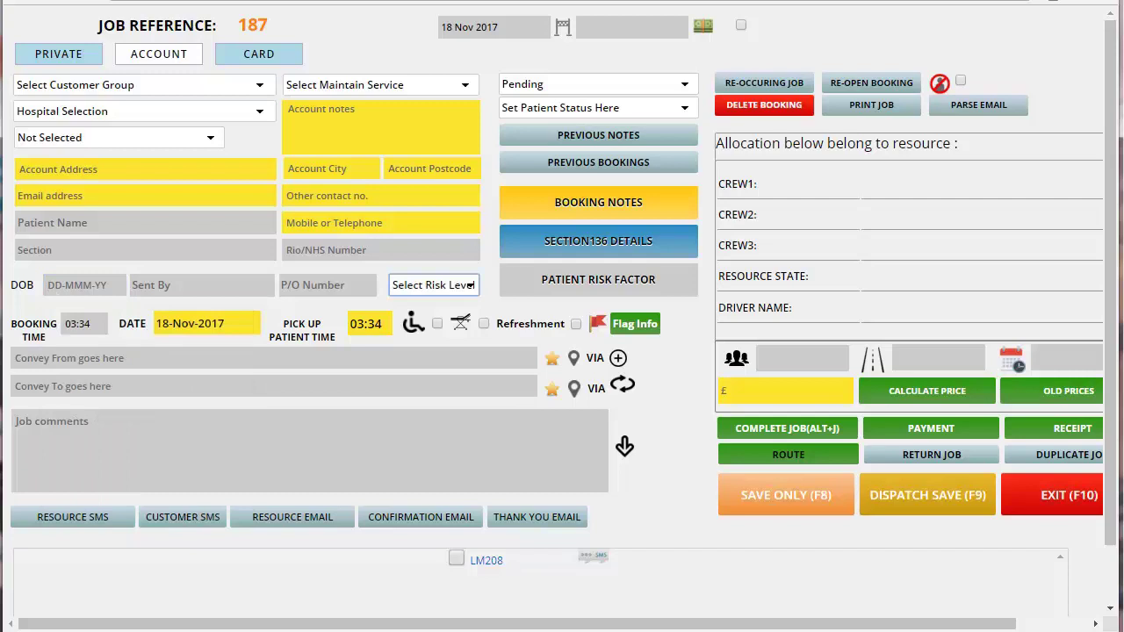
pyautogui.click(434, 285)
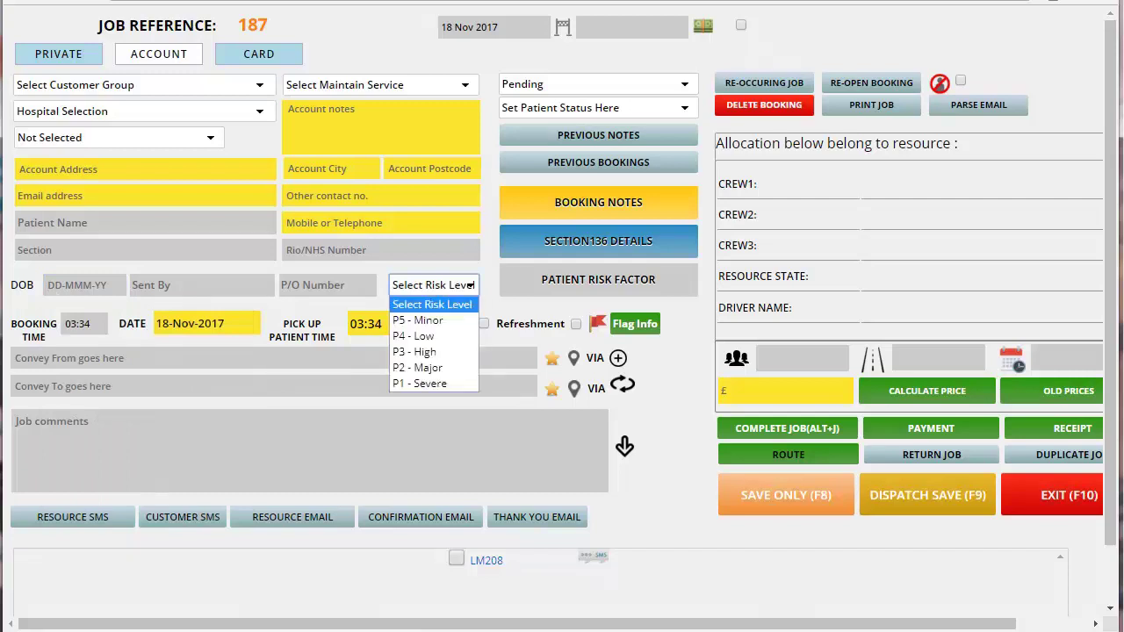
pyautogui.press('Escape')
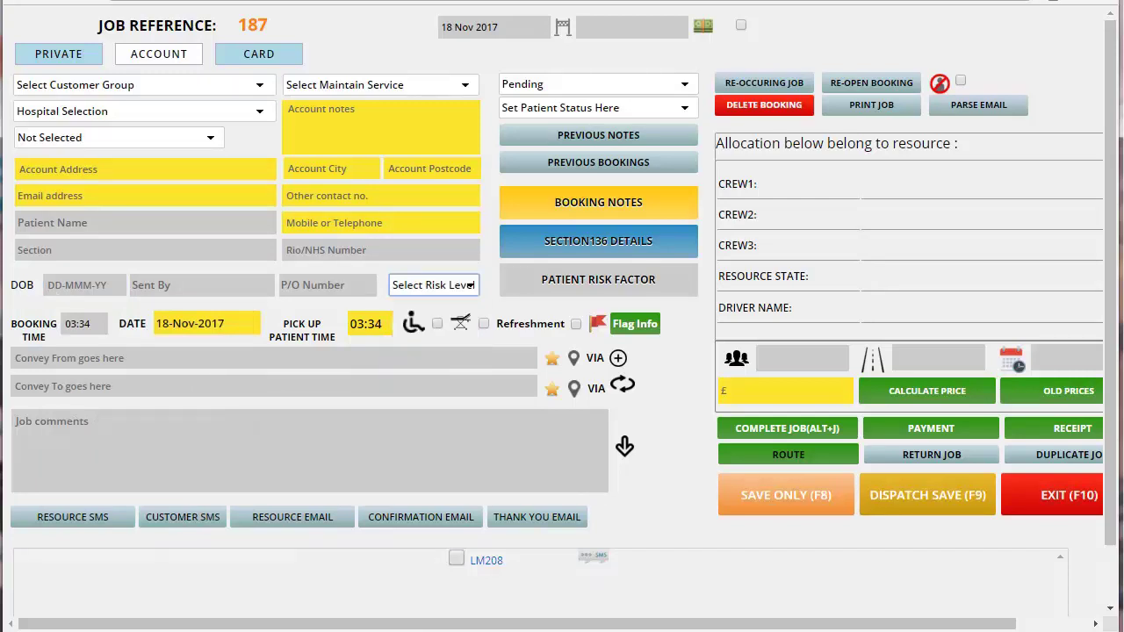
# View the calendar for the booking date and close it without picking another day
pyautogui.press('Tab')
pyautogui.click(205, 323)
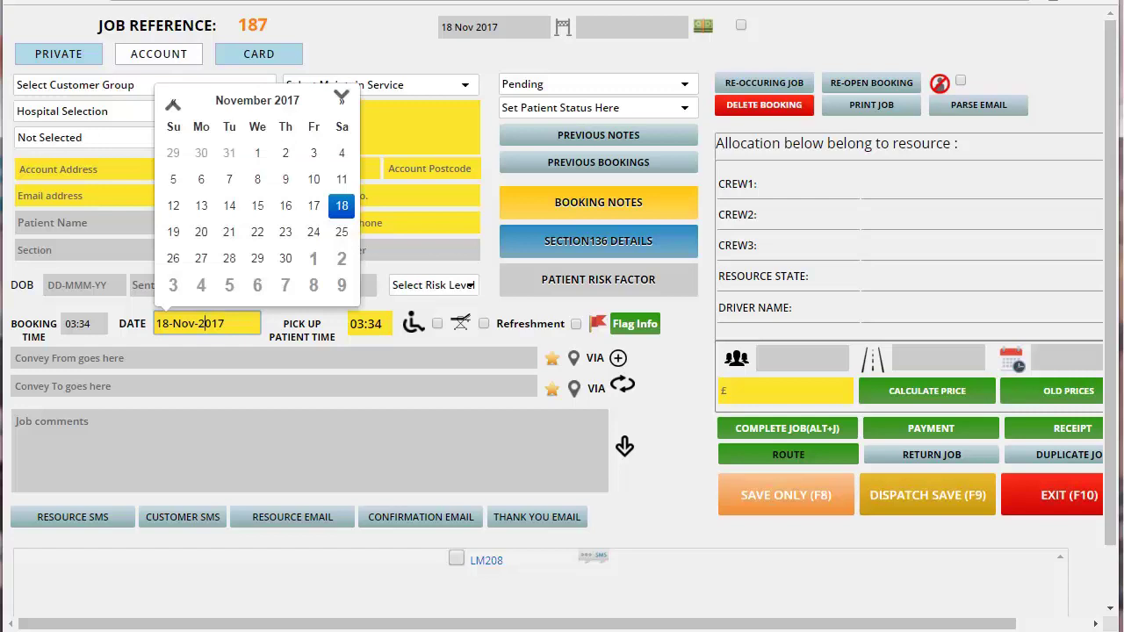
pyautogui.press('Escape')
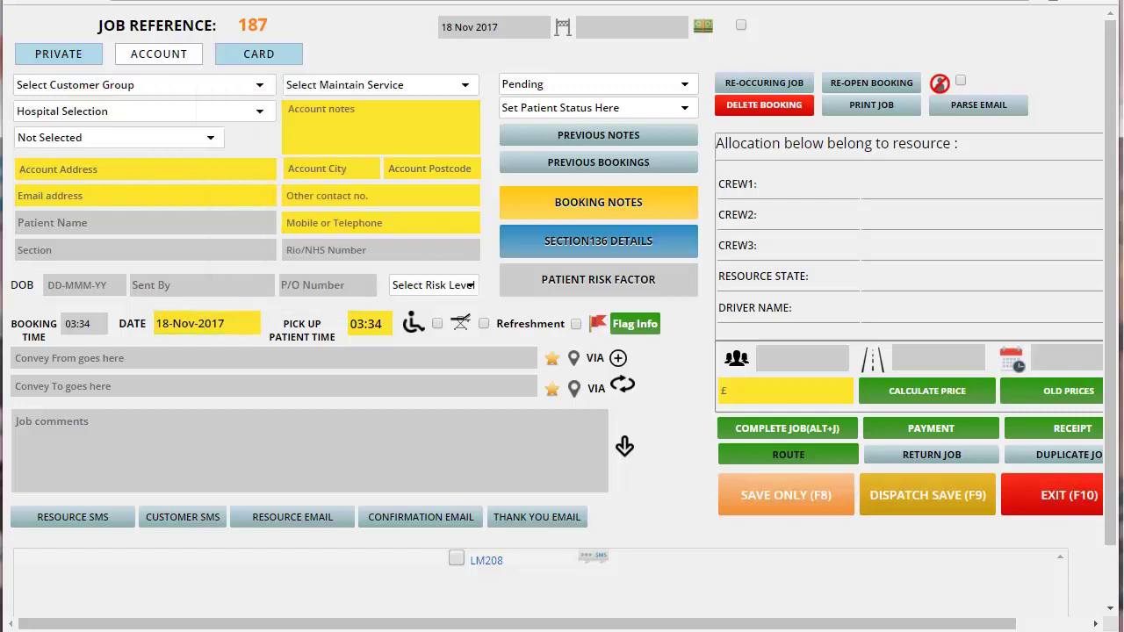